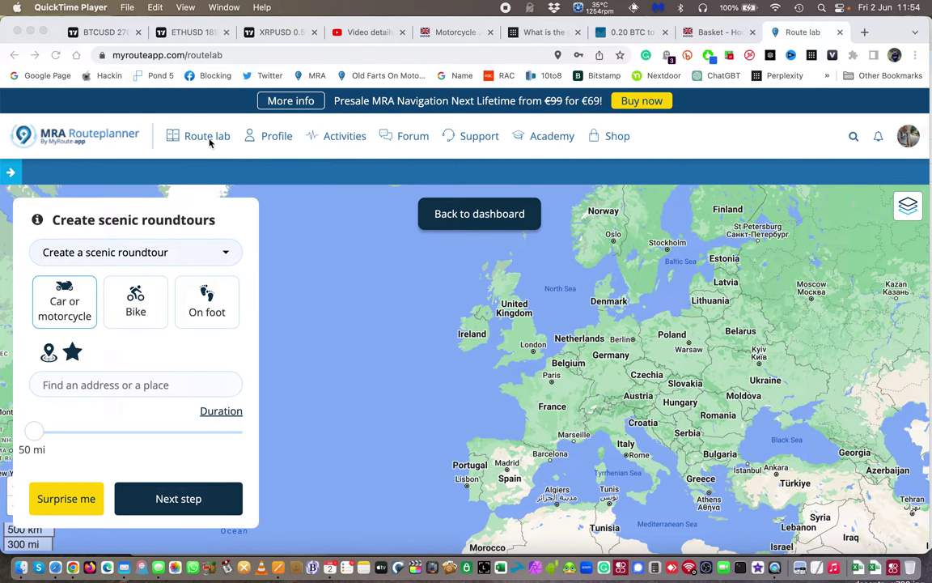
# - From the saved routes list, create a new route named 'Test Route'
pyautogui.click(315, 75)
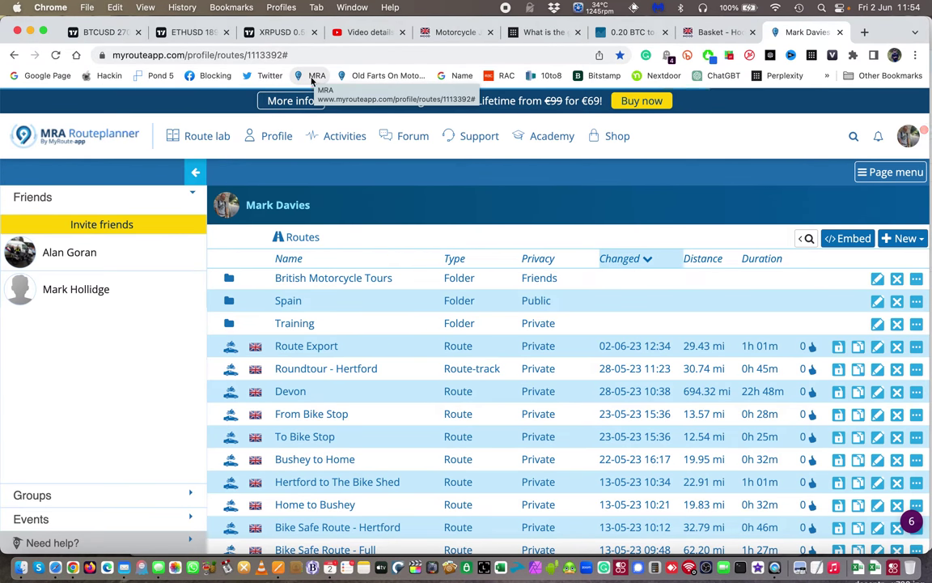
pyautogui.click(920, 242)
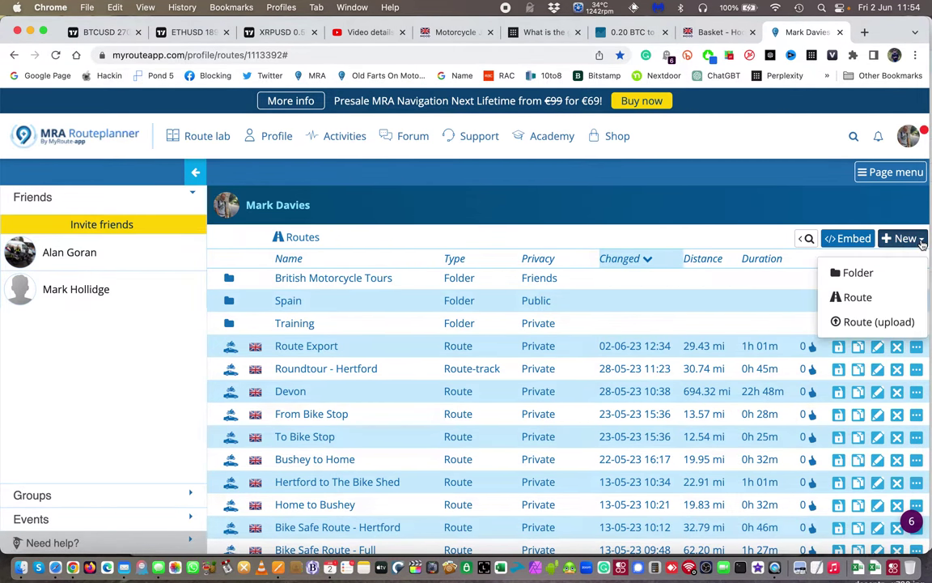
pyautogui.click(862, 297)
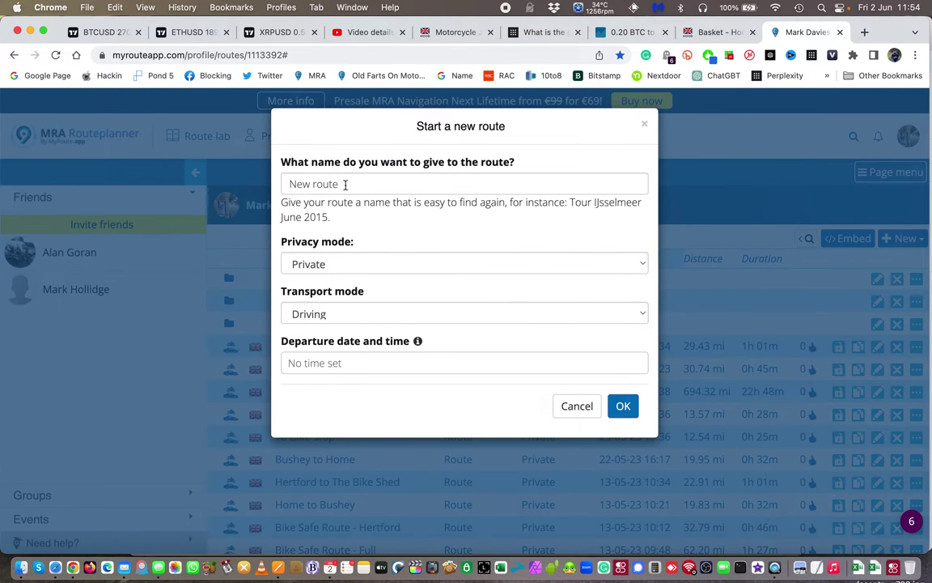
pyautogui.tripleClick(346, 185)
pyautogui.write('Test')
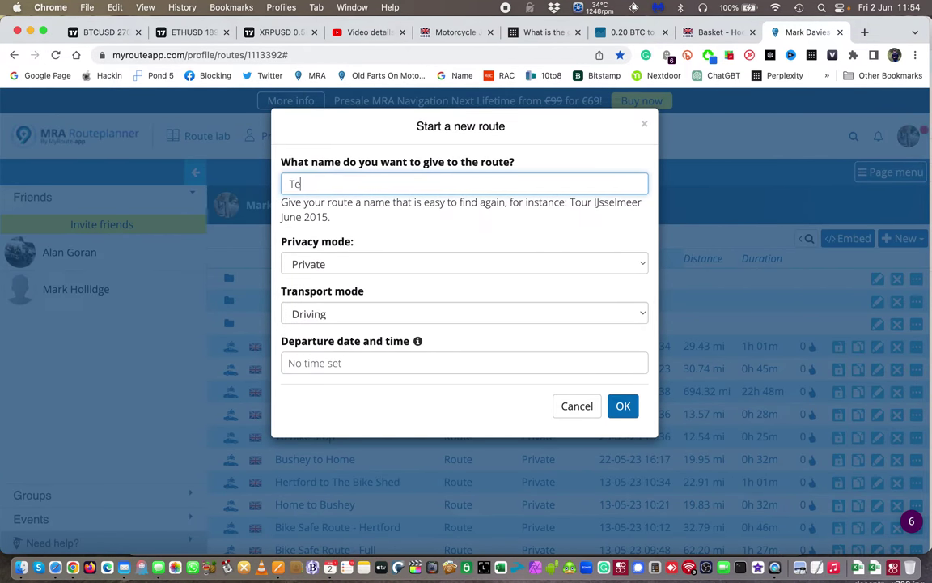
pyautogui.write(' Route 1')
pyautogui.click(624, 408)
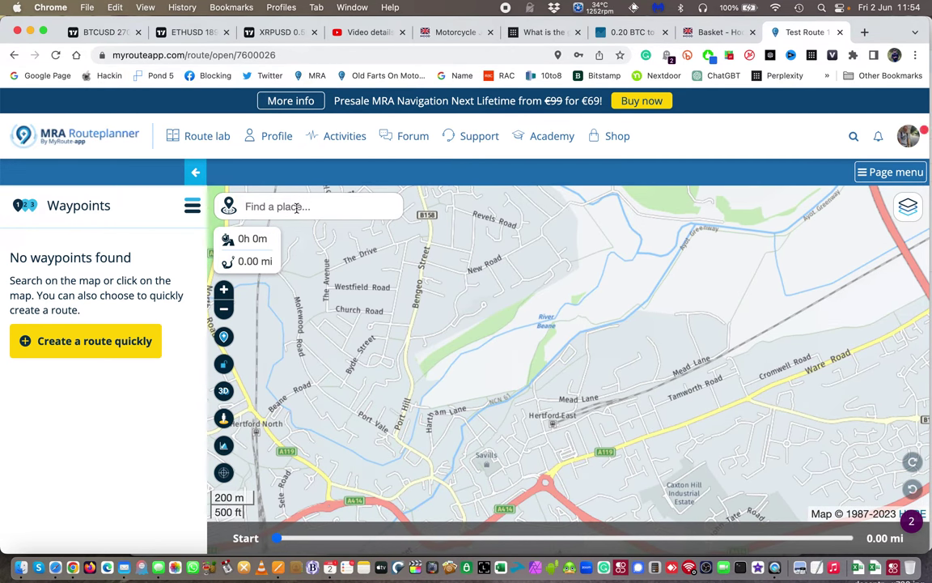
# - Add Swiss Cottage, London and then Hendon, London as the route's waypoints
pyautogui.click(296, 208)
pyautogui.write('Swiss co')
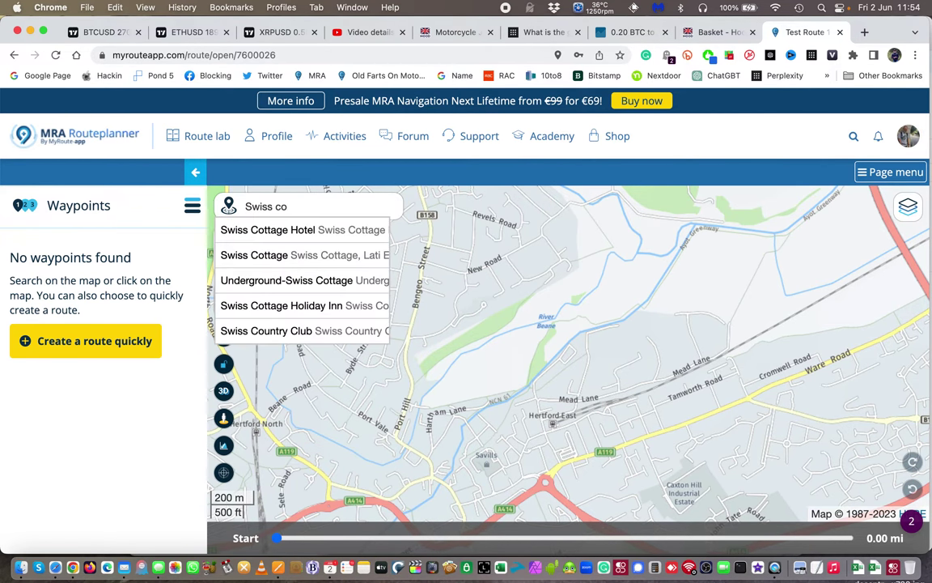
pyautogui.write('ttage')
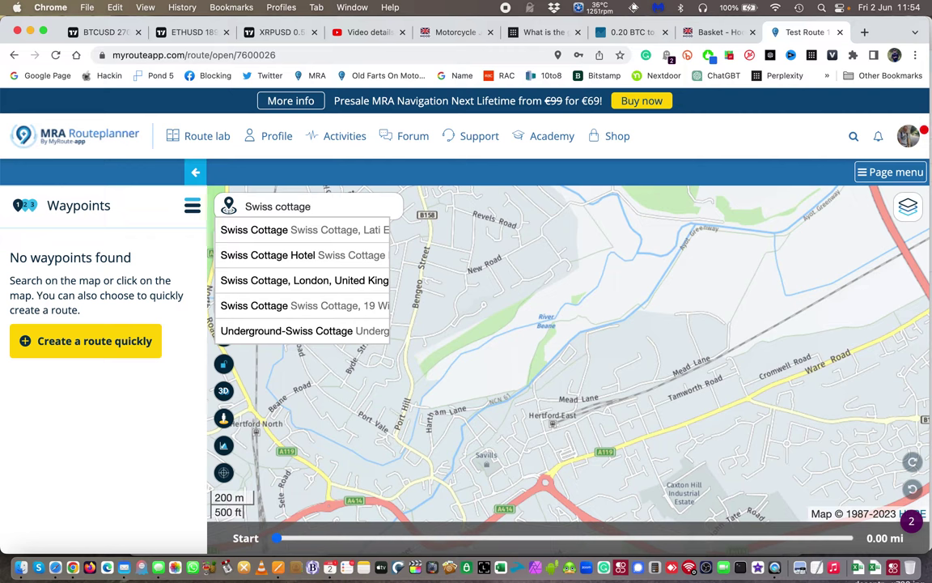
pyautogui.click(323, 283)
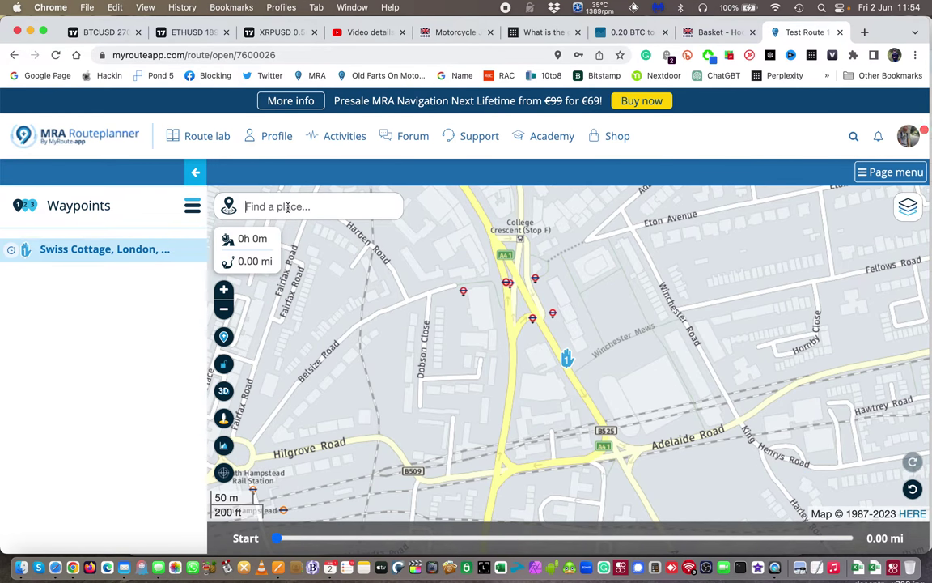
pyautogui.write('He')
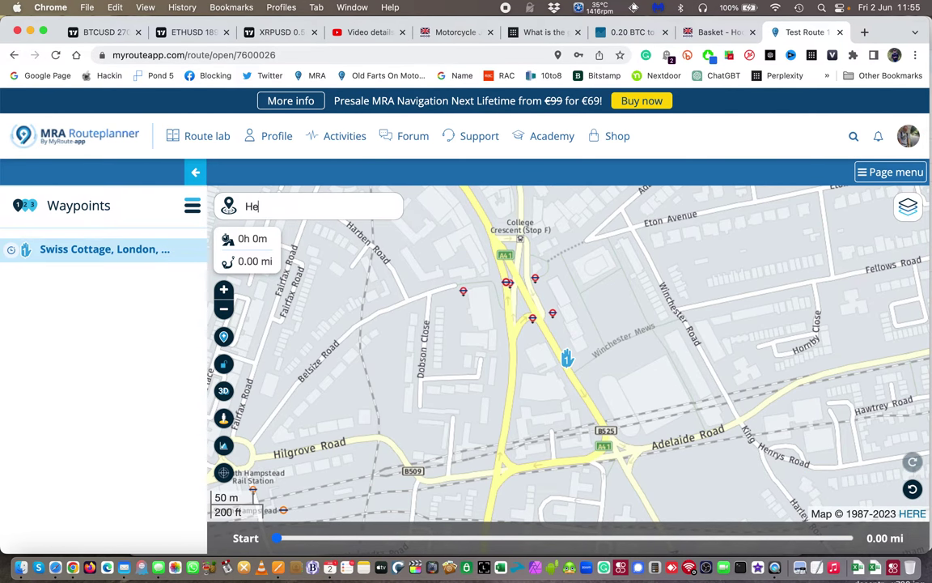
pyautogui.write('ndon')
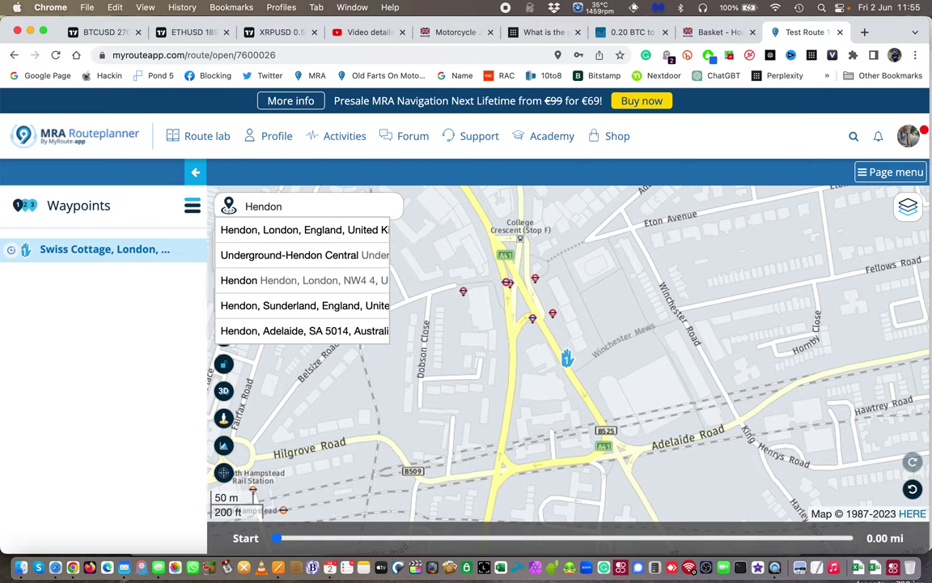
pyautogui.click(287, 229)
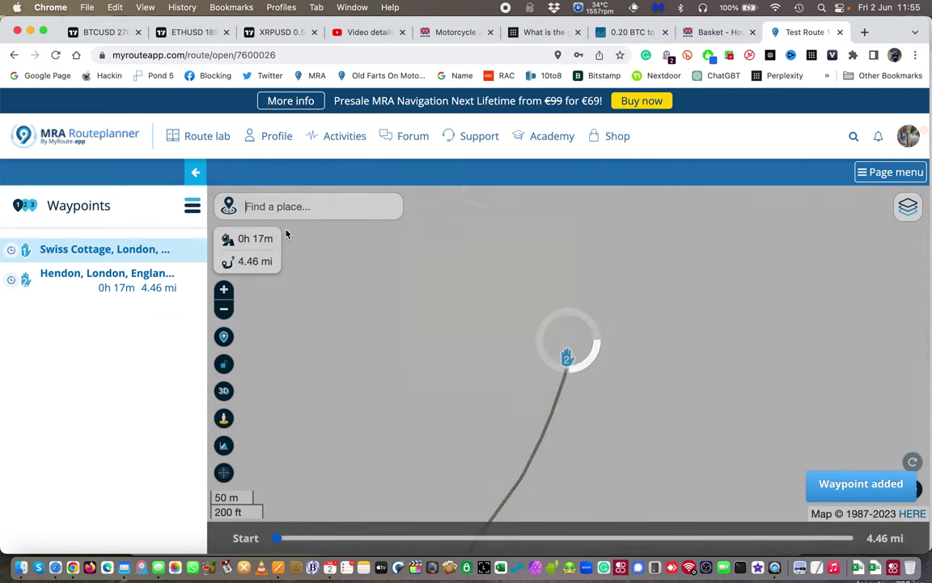
# - Switch the base map to Google Maps default and return to the saved routes list
pyautogui.scroll(-3, 652, 350)
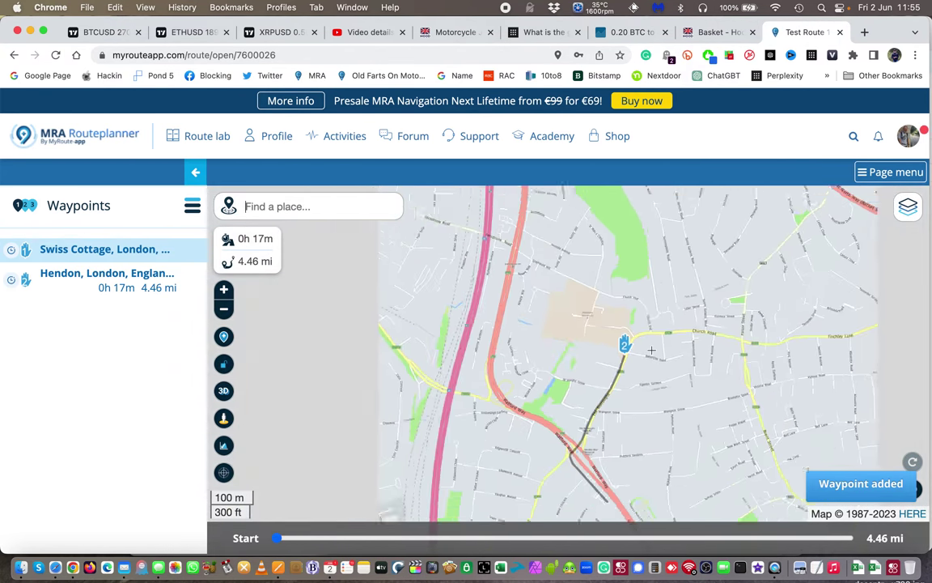
pyautogui.scroll(-6, 652, 349)
pyautogui.moveTo(757, 402); pyautogui.dragTo(549, 250)
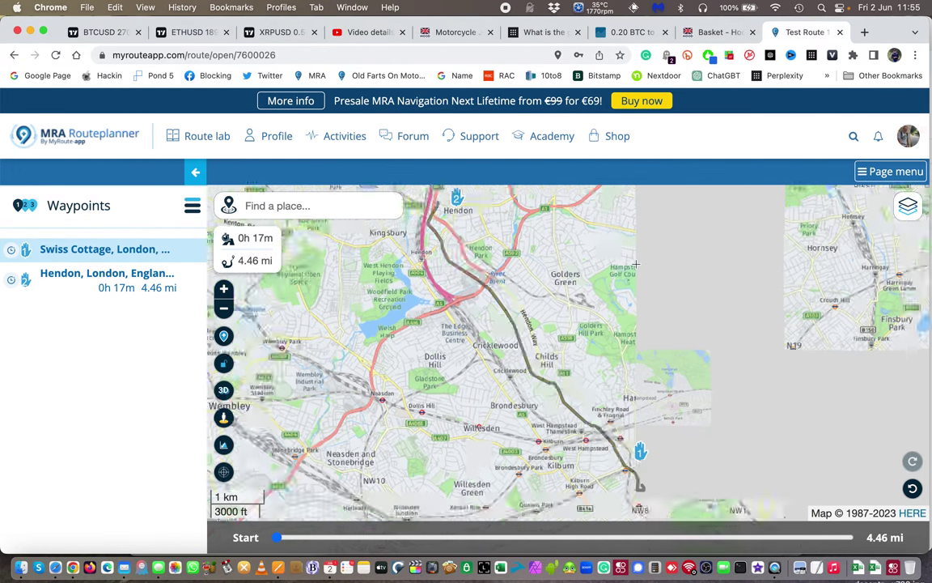
pyautogui.scroll(-5, 636, 263)
pyautogui.scroll(6, 636, 264)
pyautogui.scroll(-2, 636, 263)
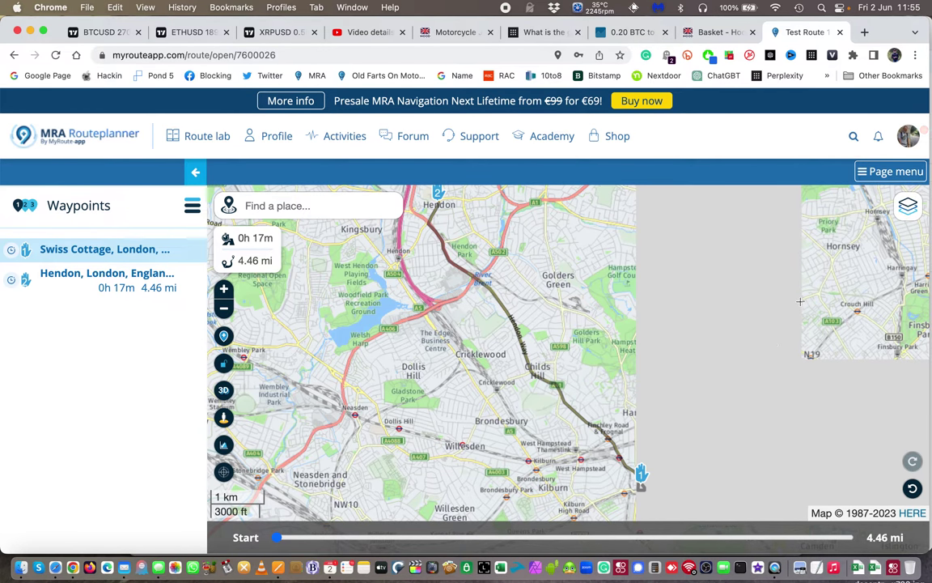
pyautogui.click(908, 205)
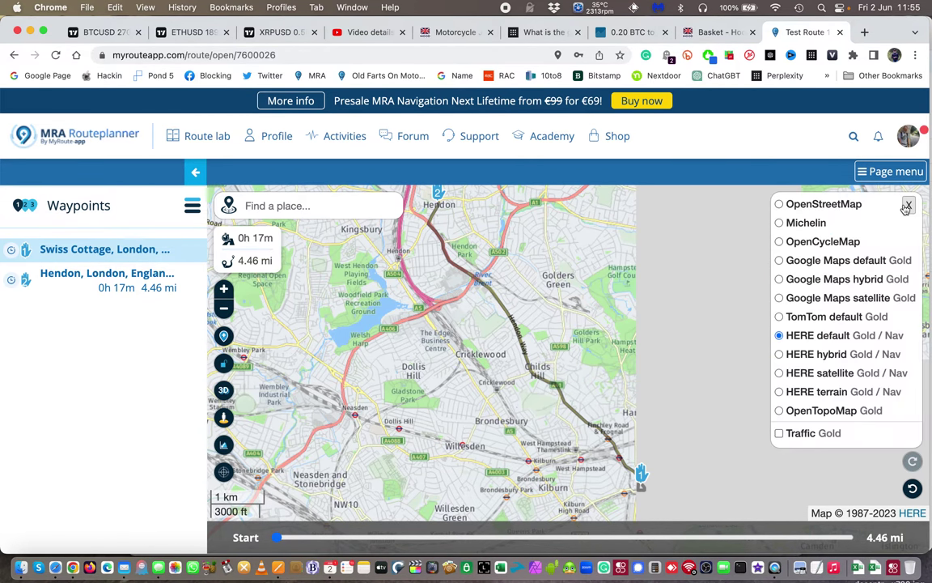
pyautogui.click(817, 260)
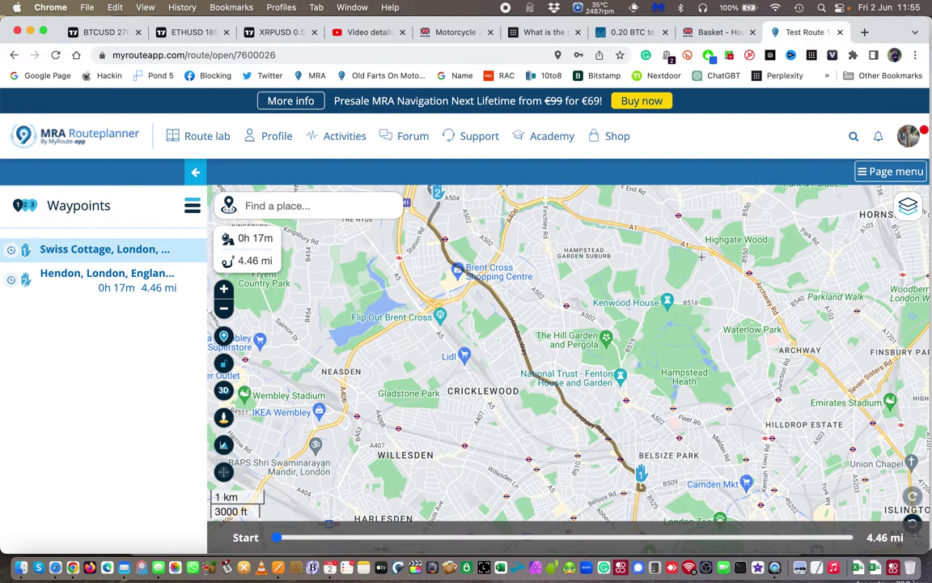
pyautogui.click(316, 75)
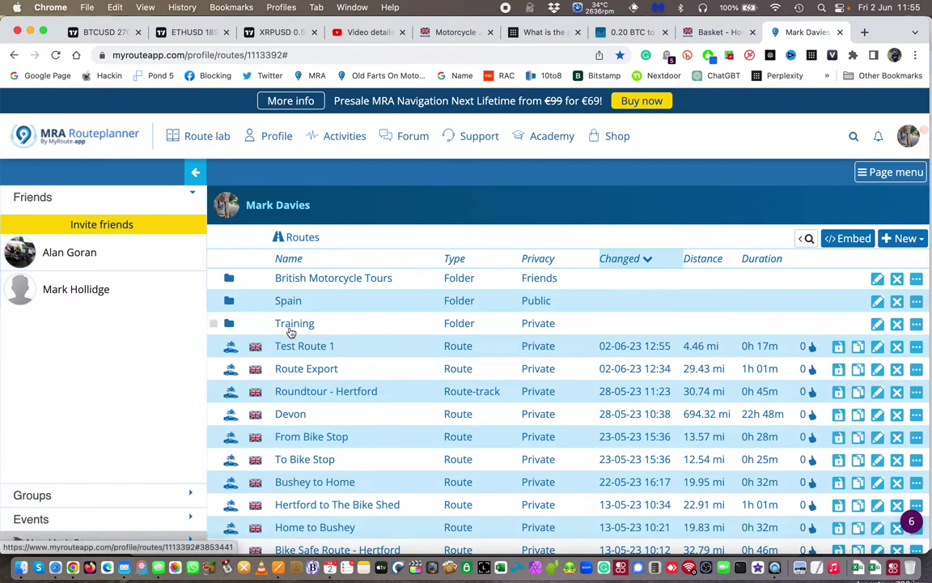
# - Create another new route, replacing the default name with 'Test Route 2'
pyautogui.click(902, 239)
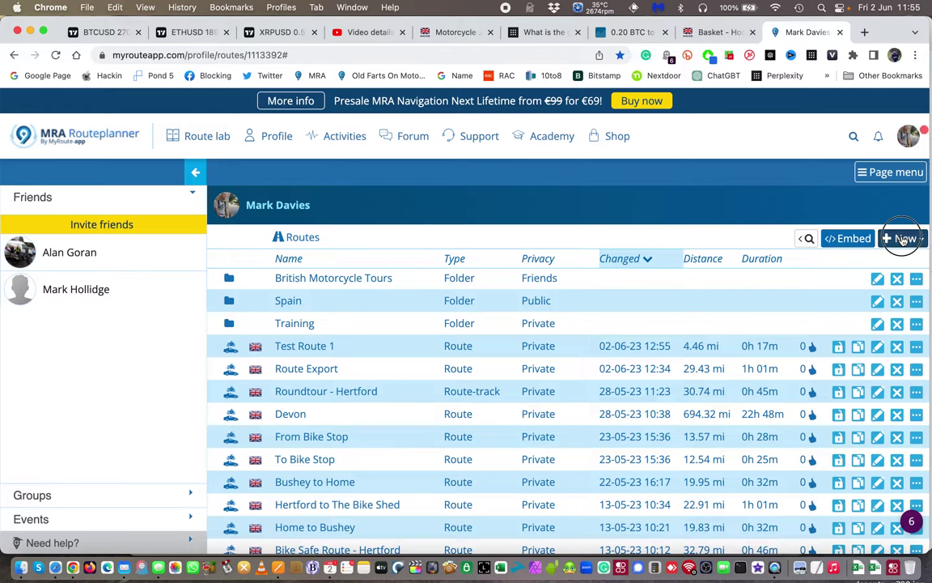
pyautogui.click(870, 300)
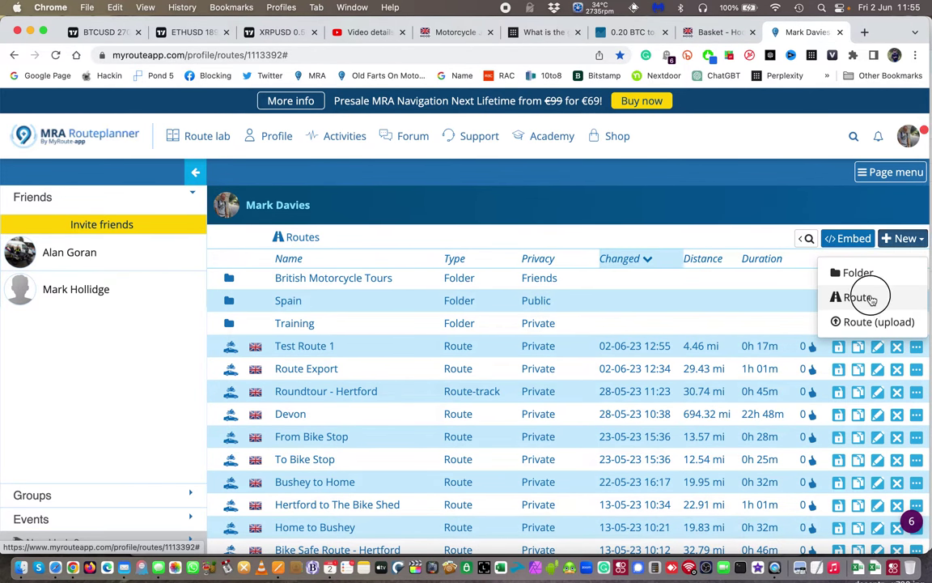
pyautogui.click(353, 184)
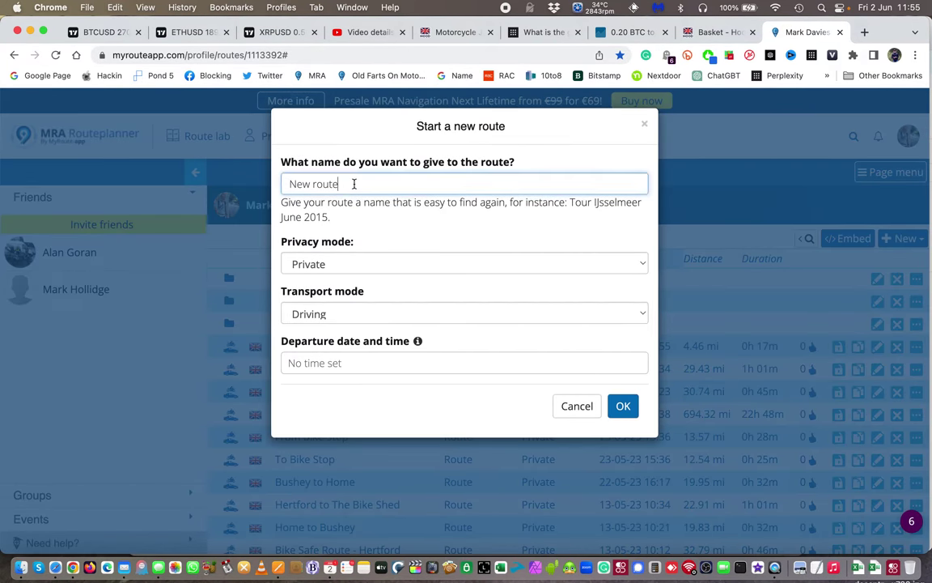
pyautogui.moveTo(353, 184); pyautogui.dragTo(277, 185)
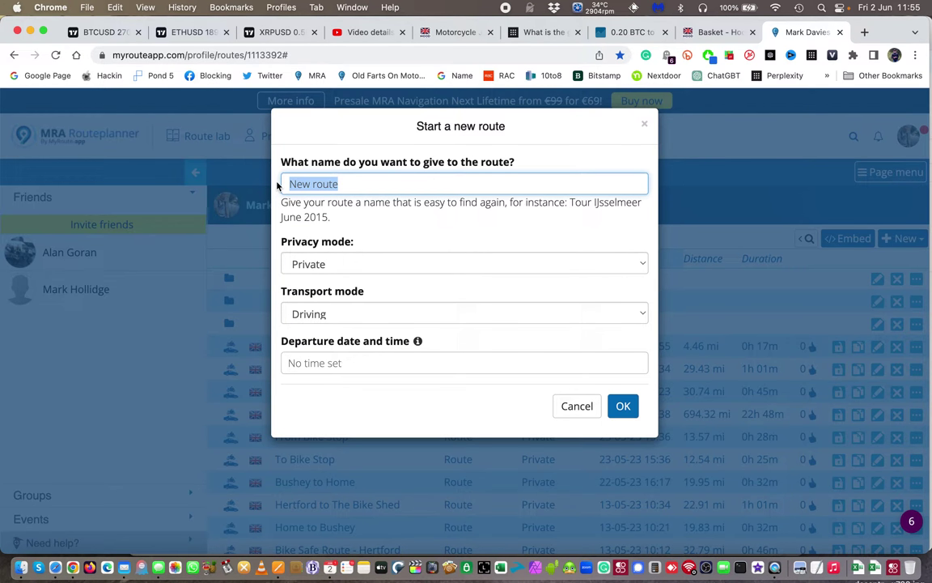
pyautogui.write('Test ')
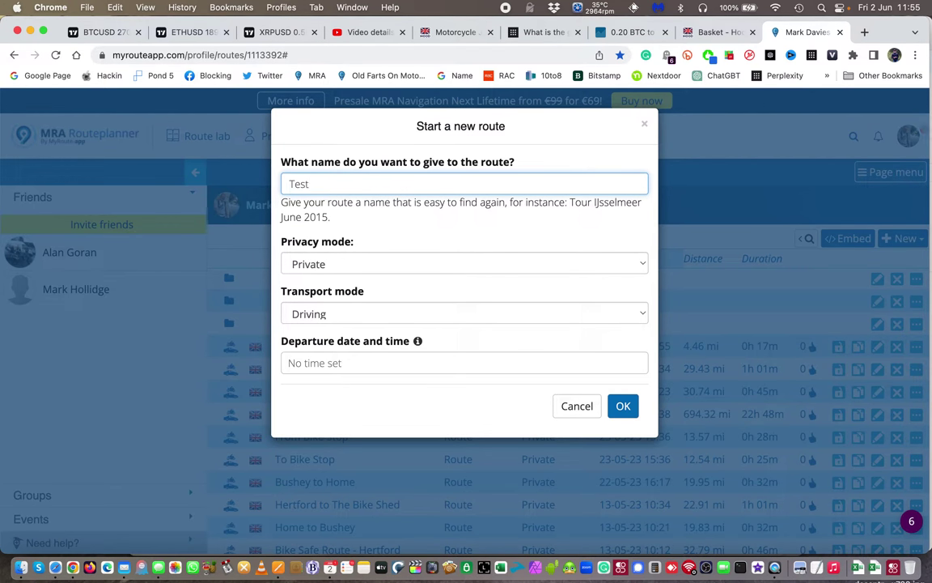
pyautogui.write('Rpute')
pyautogui.press('BackSpace')
pyautogui.press('BackSpace')
pyautogui.press('BackSpace')
pyautogui.press('BackSpace')
pyautogui.press('BackSpace')
pyautogui.write('oute 2')
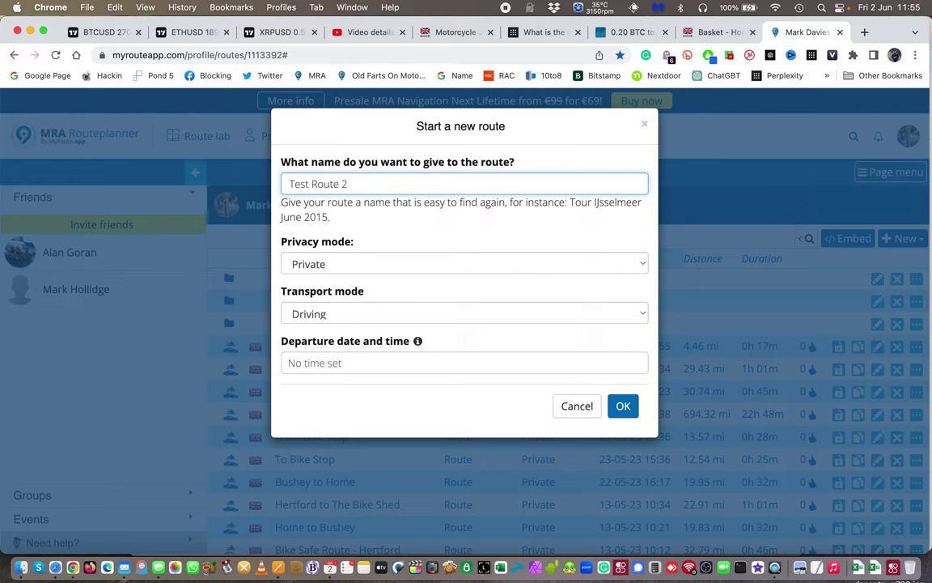
pyautogui.click(622, 407)
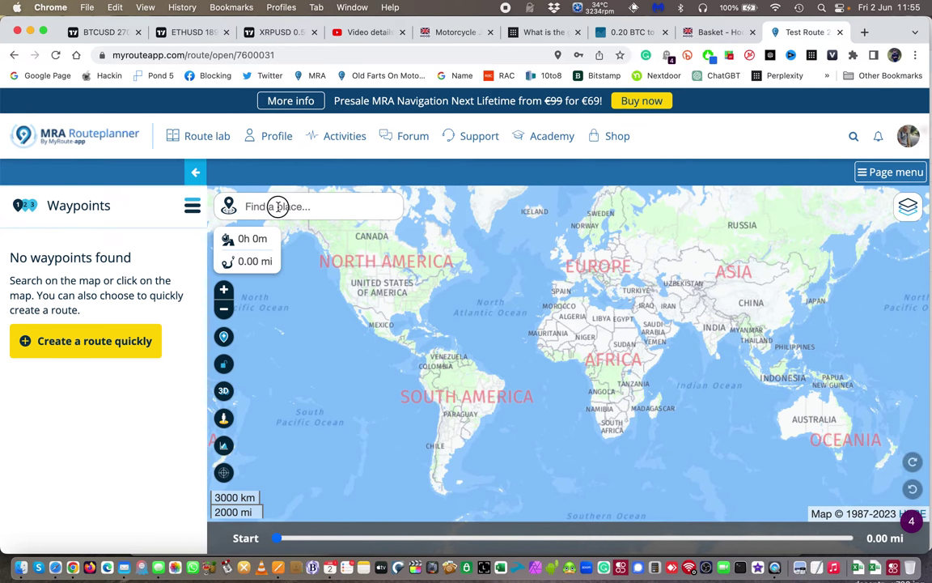
# - Add Hendon, London as the first waypoint and Stevenage, England as the second
pyautogui.click(278, 206)
pyautogui.write('Hendop')
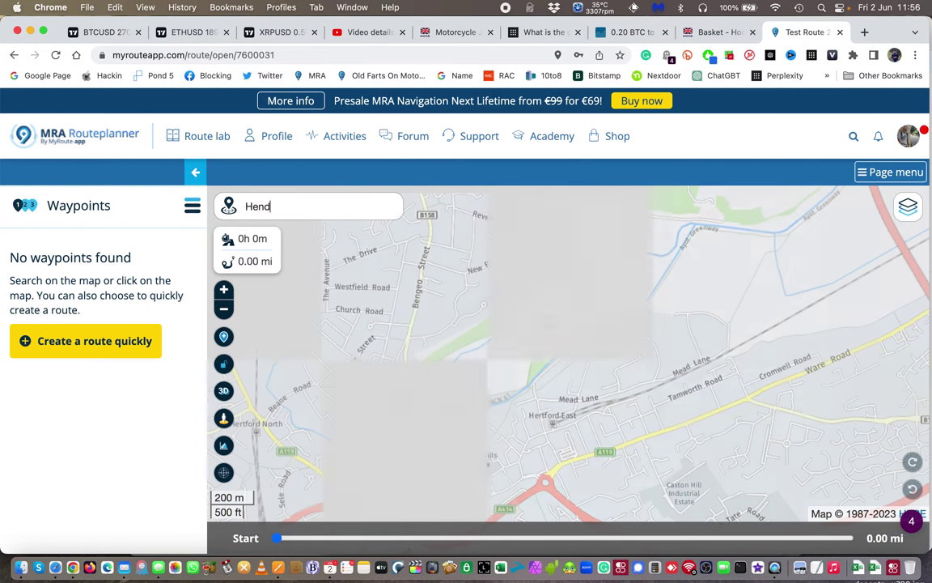
pyautogui.press('BackSpace')
pyautogui.press('BackSpace')
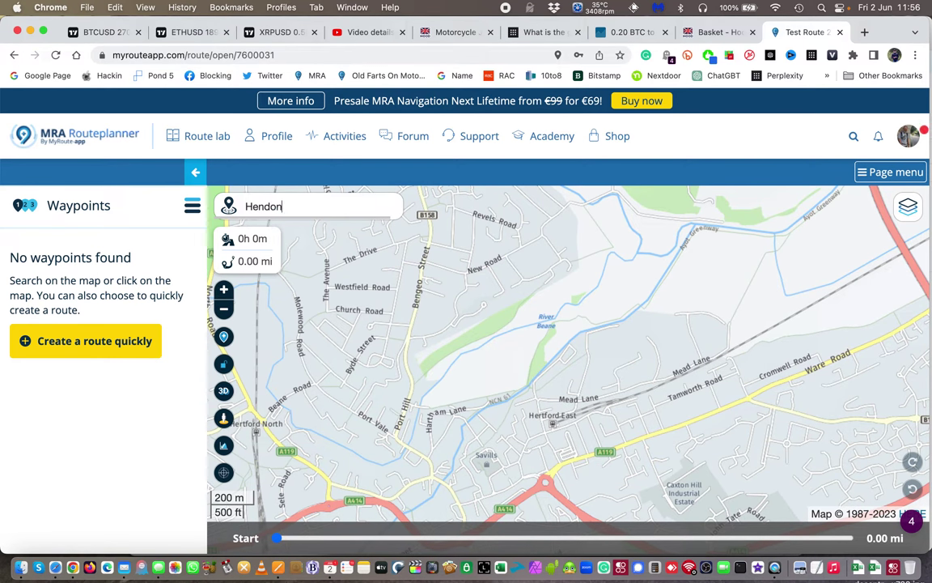
pyautogui.click(281, 230)
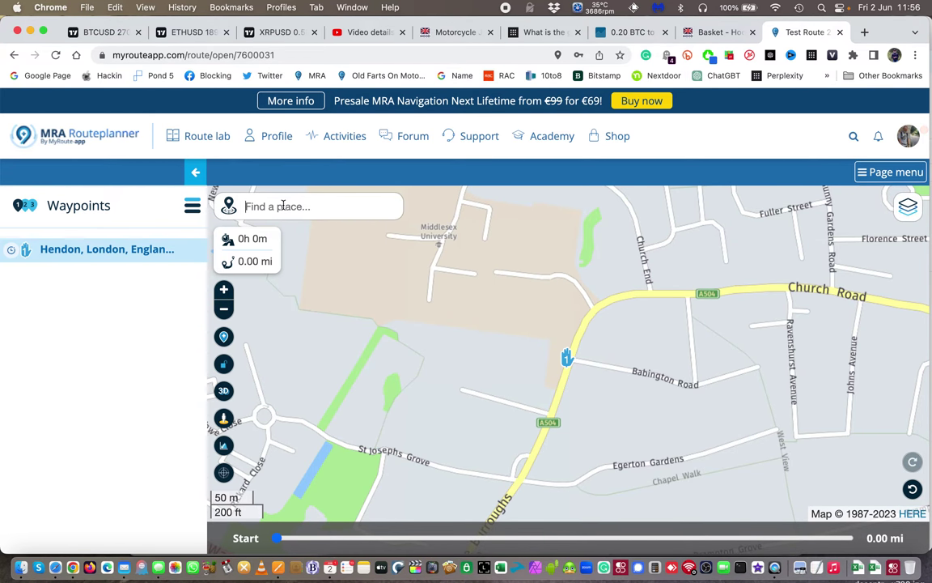
pyautogui.write('Stevenage')
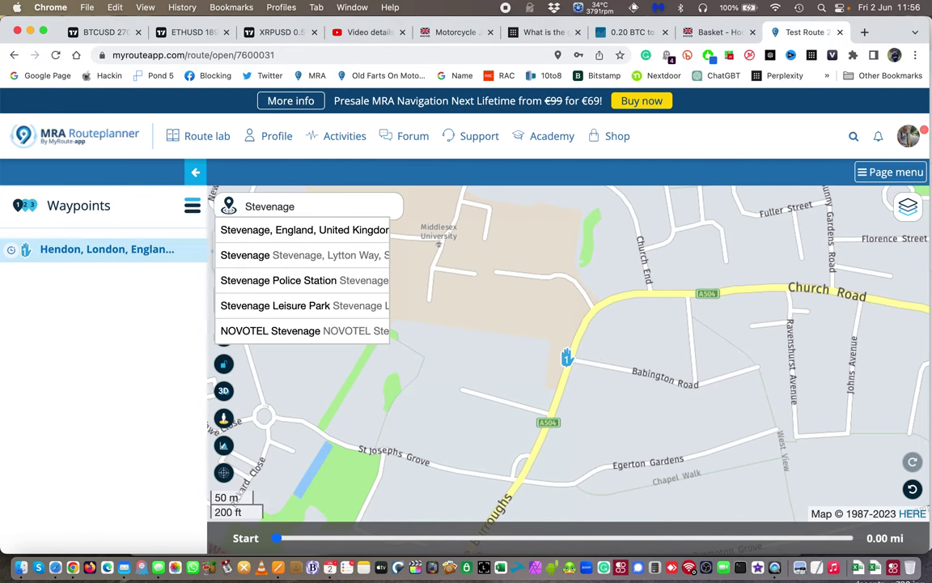
pyautogui.click(301, 233)
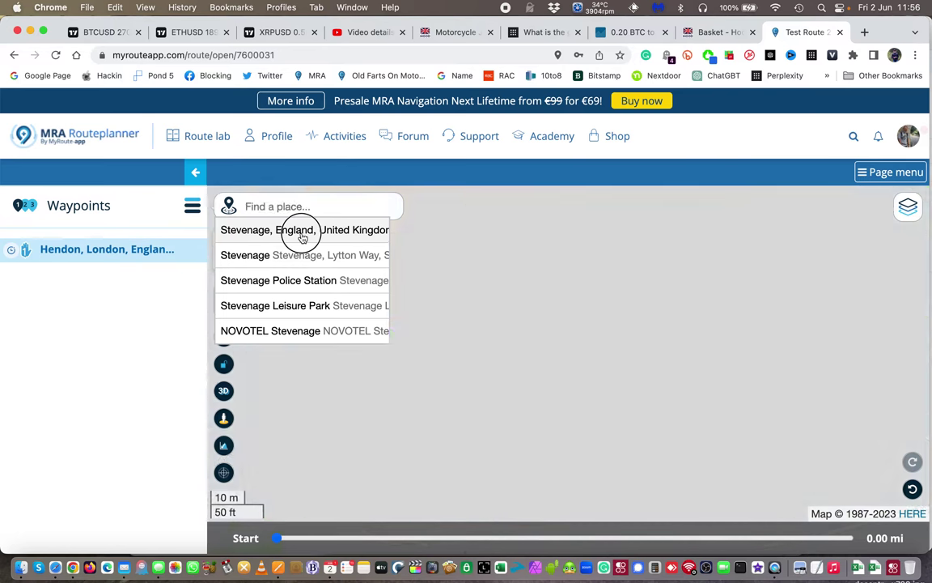
# - Show the 25.28 mi Hendon–Stevenage route on Google Maps default, then return to saved routes
pyautogui.scroll(-2, 643, 238)
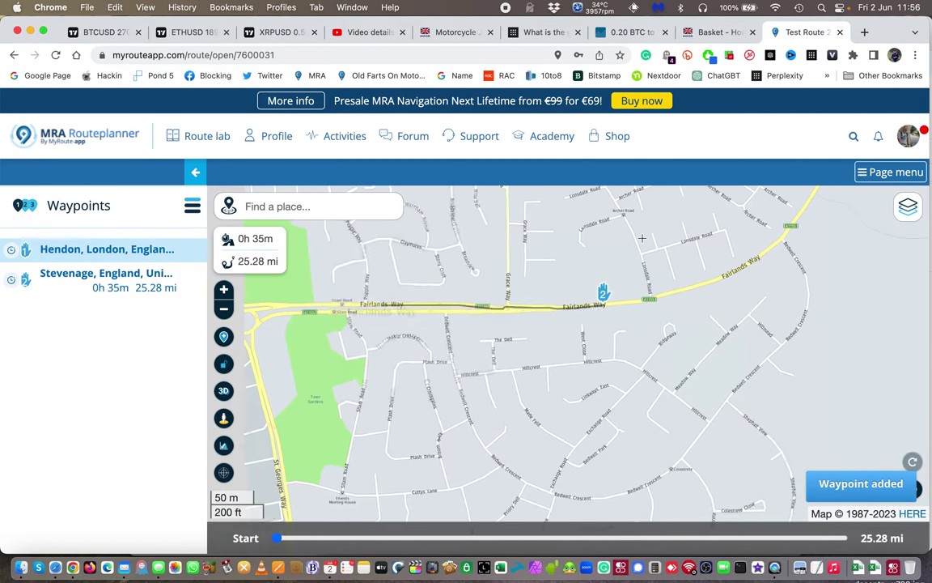
pyautogui.scroll(-5, 643, 238)
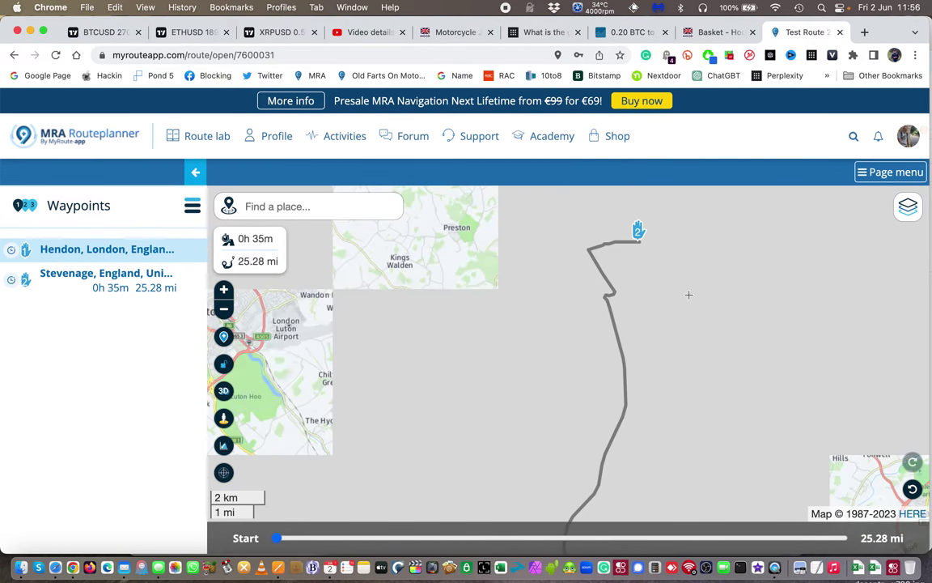
pyautogui.scroll(-2, 689, 294)
pyautogui.moveTo(741, 293); pyautogui.dragTo(706, 287)
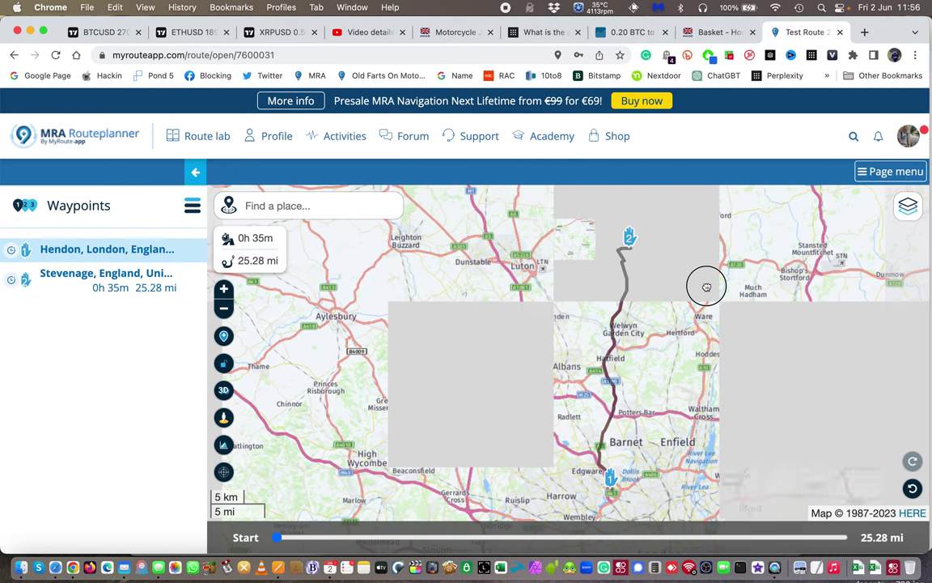
pyautogui.scroll(2, 706, 287)
pyautogui.click(908, 206)
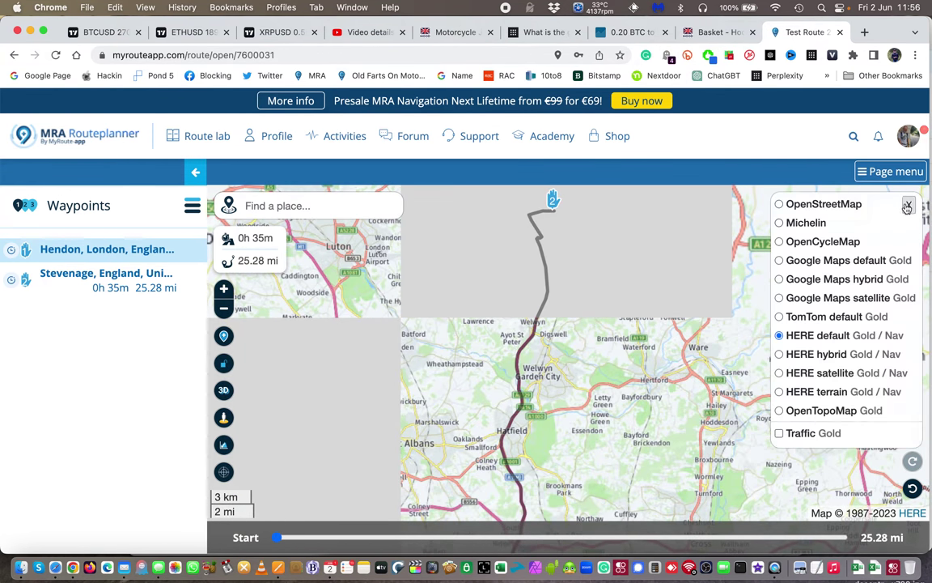
pyautogui.click(815, 262)
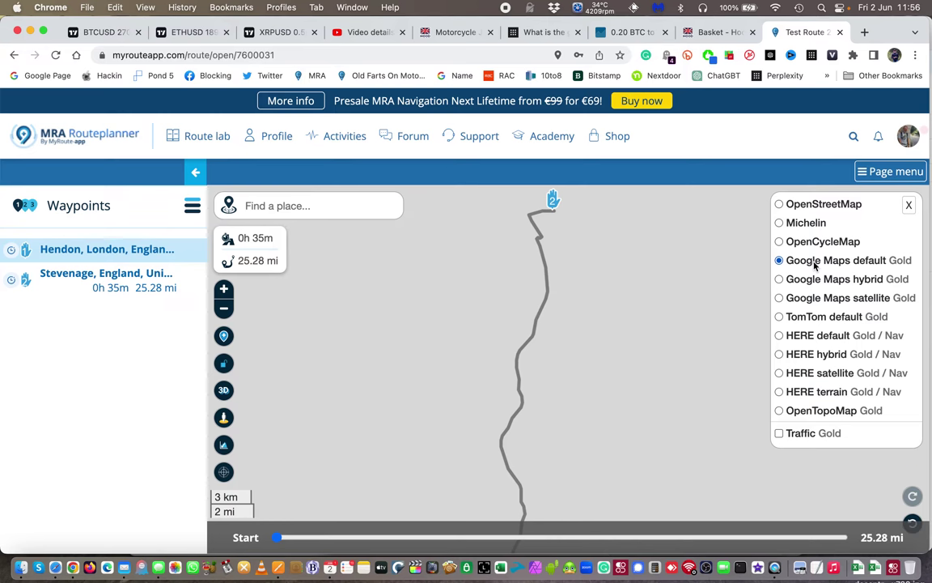
pyautogui.scroll(-2, 745, 300)
pyautogui.moveTo(732, 320); pyautogui.dragTo(700, 294)
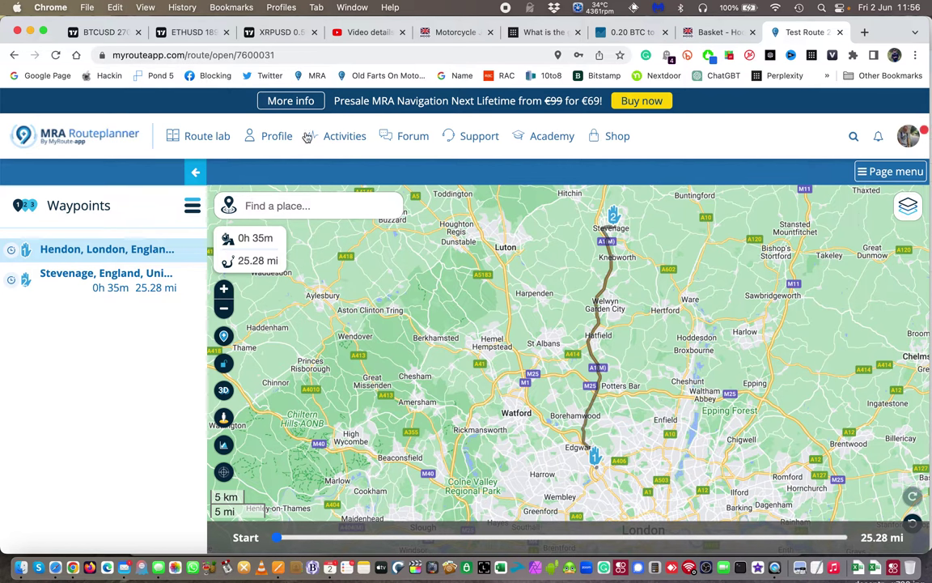
pyautogui.click(315, 76)
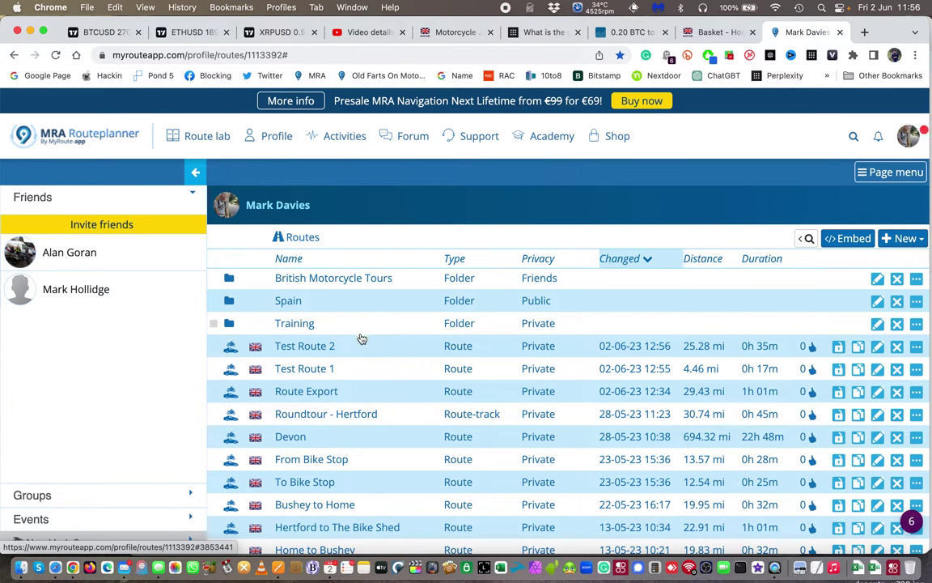
# - Open Test Route 1 (Swiss Cottage to Hendon, 4.46 mi) from the saved routes list
pyautogui.click(304, 371)
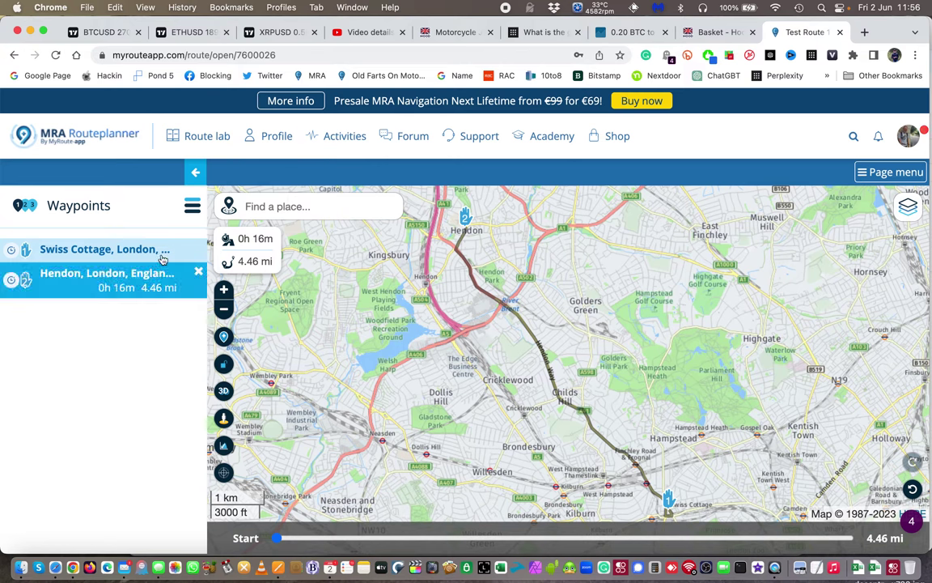
# - Switch the side panel from the waypoints list to the Routes section
pyautogui.click(196, 173)
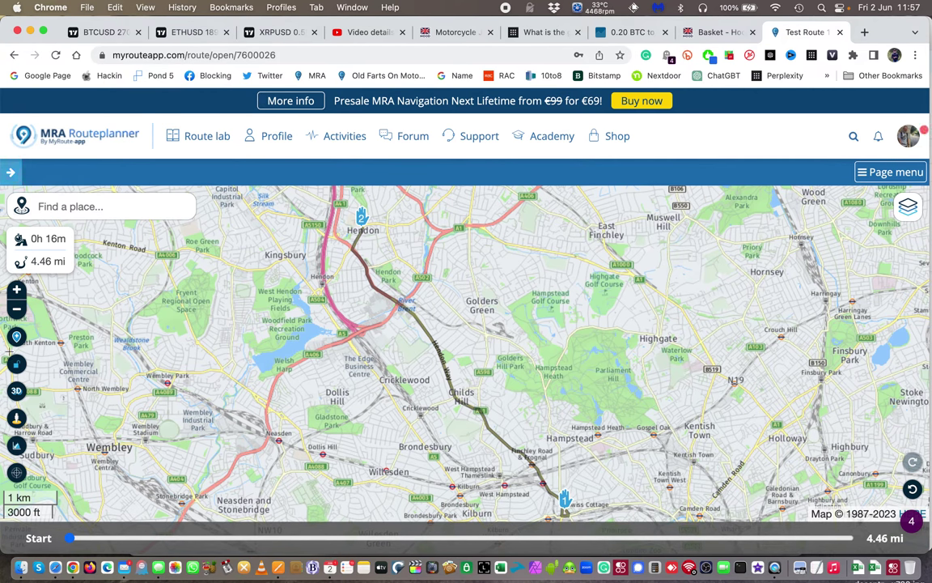
pyautogui.click(10, 173)
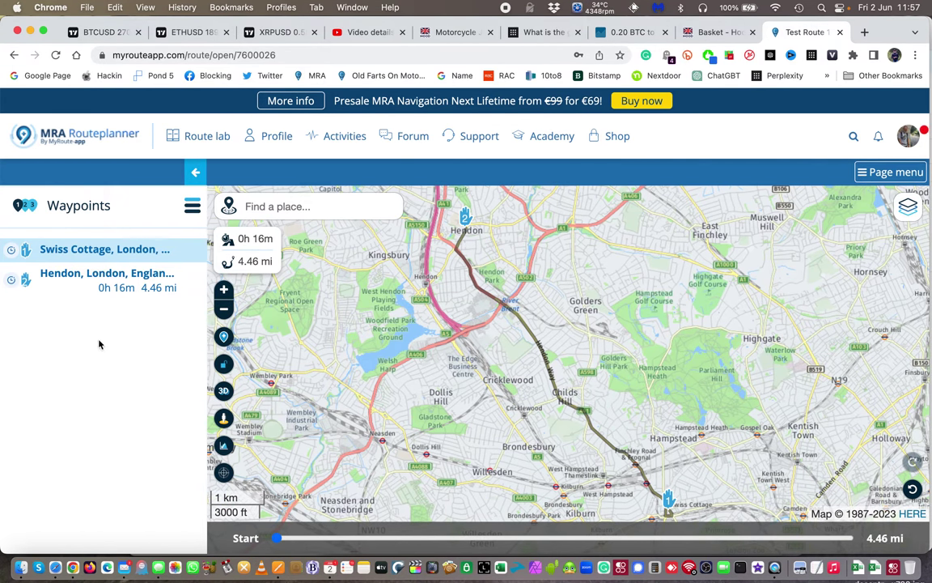
pyautogui.click(193, 209)
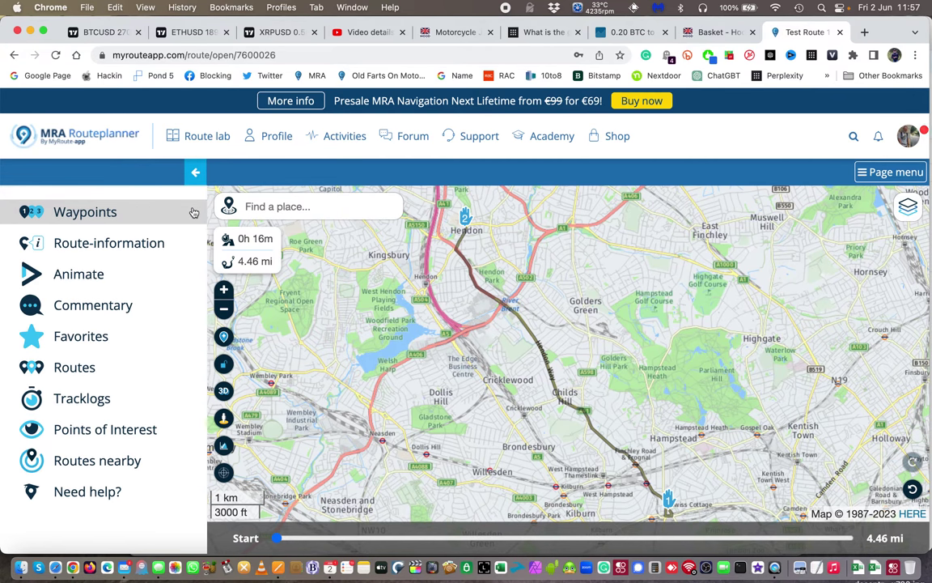
pyautogui.click(135, 376)
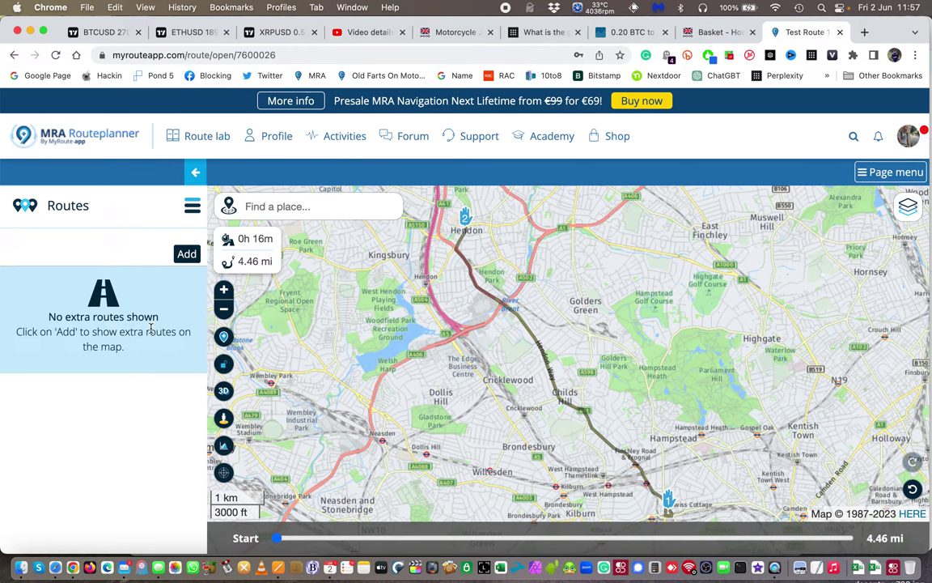
# - Add saved route Test Route 2 as an extra route on the map
pyautogui.click(187, 254)
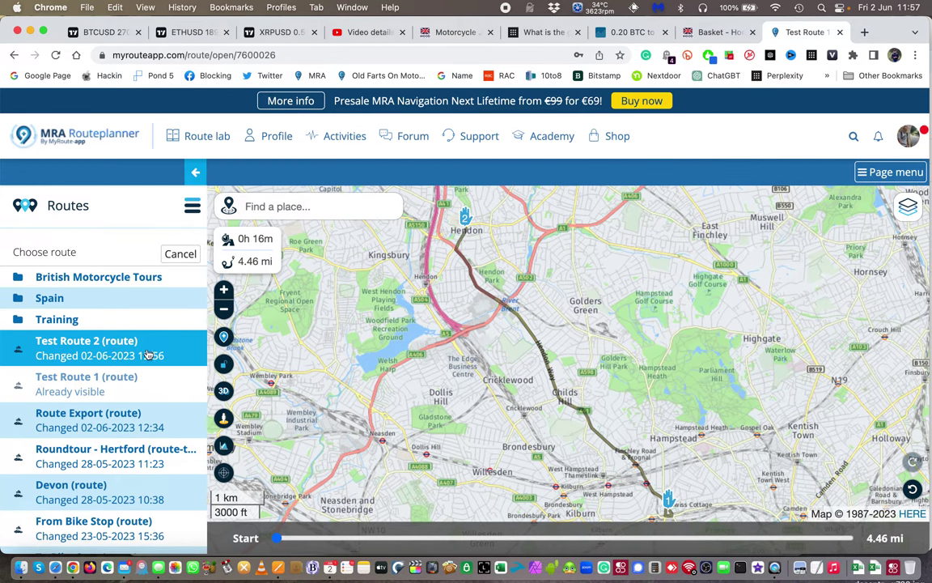
pyautogui.click(172, 351)
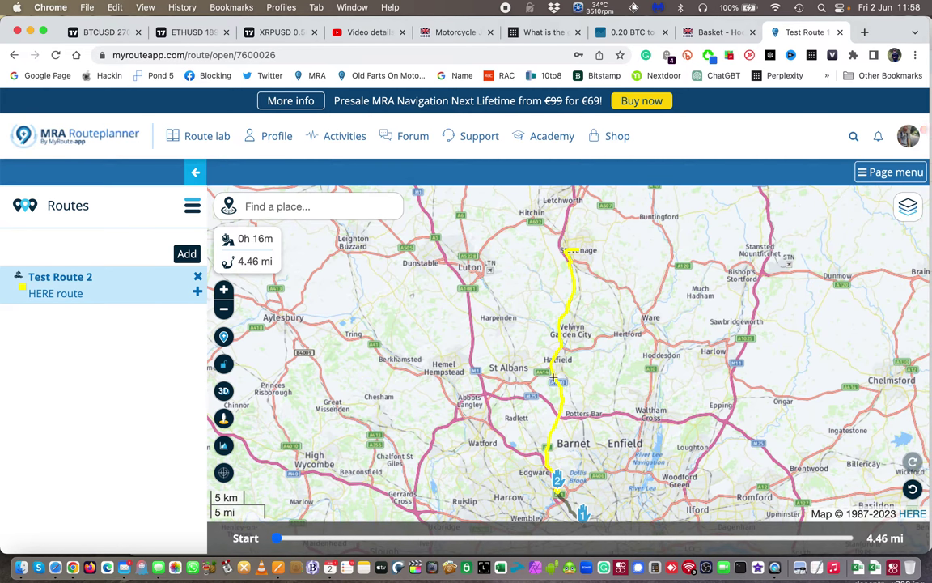
# - Merge Test Route 2 at the End position of Test Route 1, giving 29.74 mi, 0h 52m
pyautogui.click(198, 293)
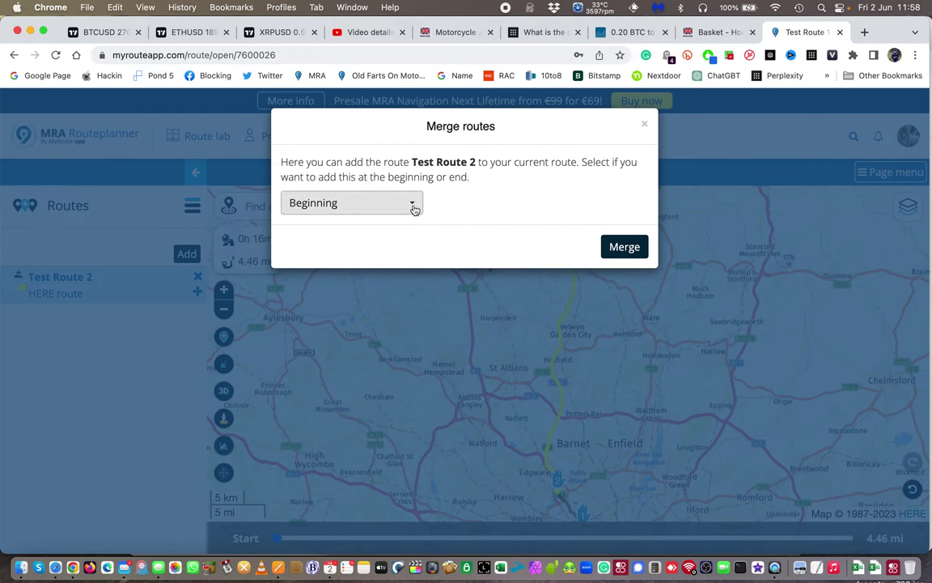
pyautogui.click(414, 208)
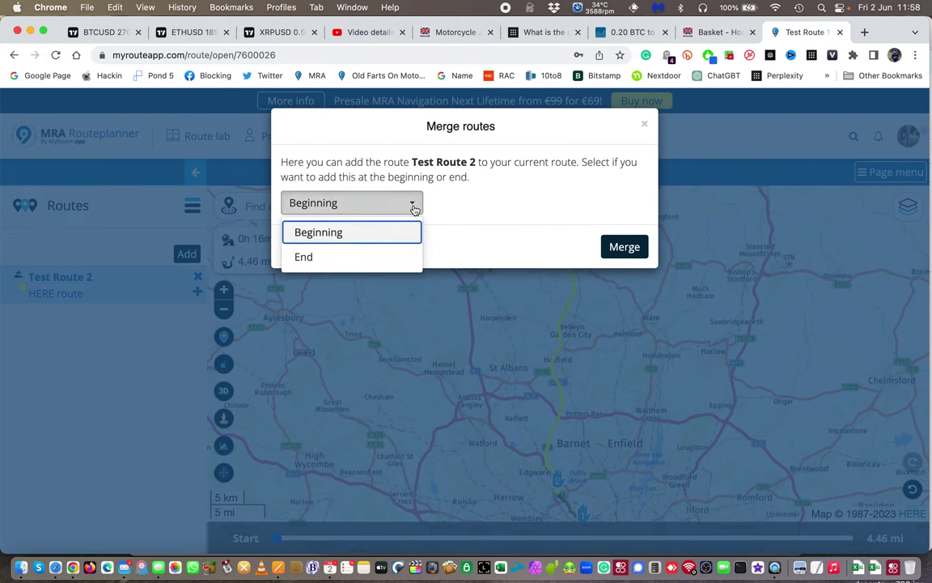
pyautogui.click(343, 261)
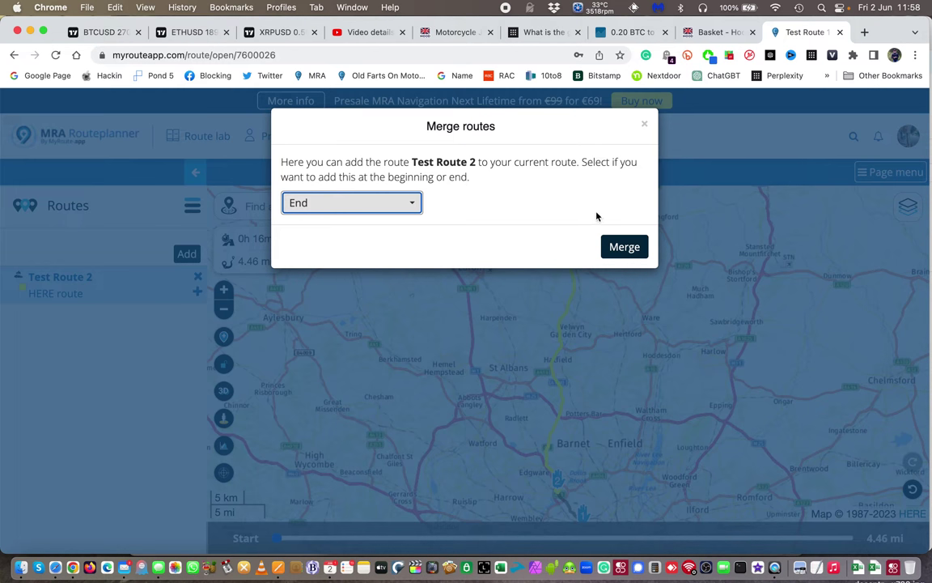
pyautogui.click(625, 248)
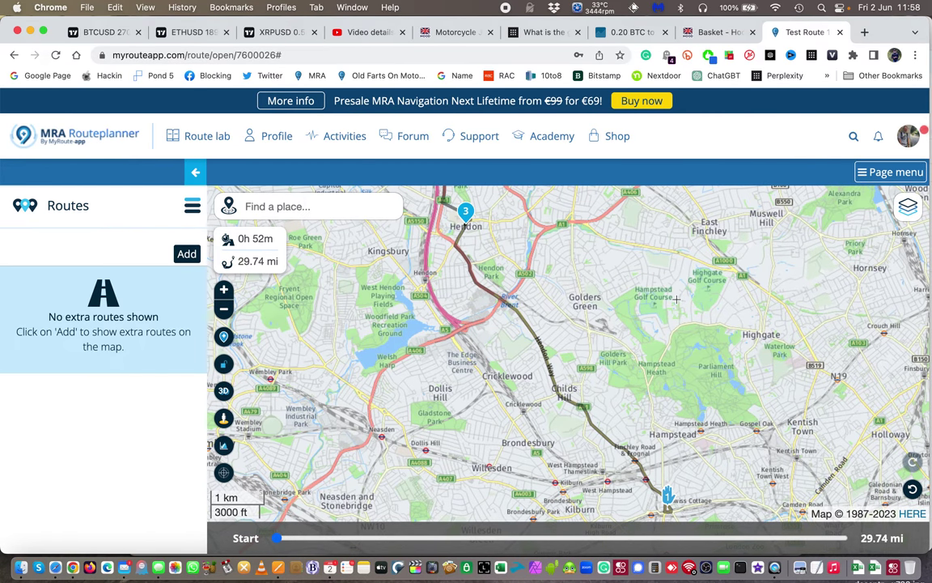
# - Show the Waypoints panel listing Swiss Cottage, Hendon, Hendon and Stevenage
pyautogui.scroll(-3, 675, 299)
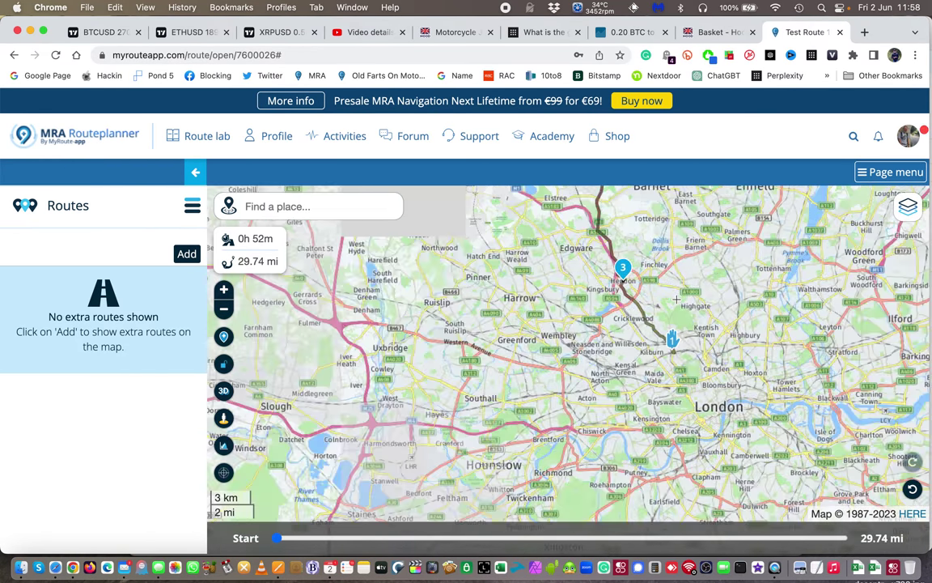
pyautogui.moveTo(700, 306); pyautogui.dragTo(698, 413)
pyautogui.scroll(-2, 729, 323)
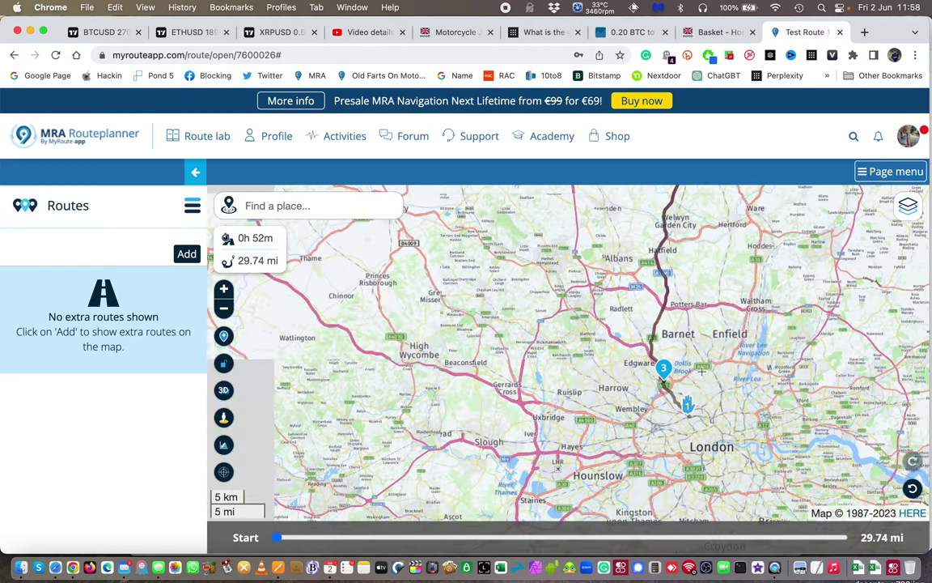
pyautogui.scroll(-4, 729, 323)
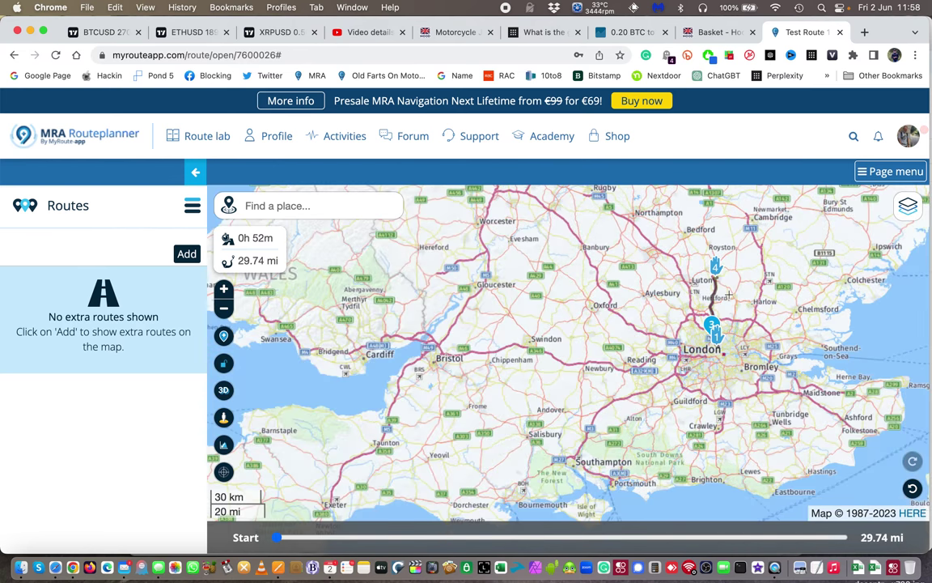
pyautogui.scroll(5, 732, 300)
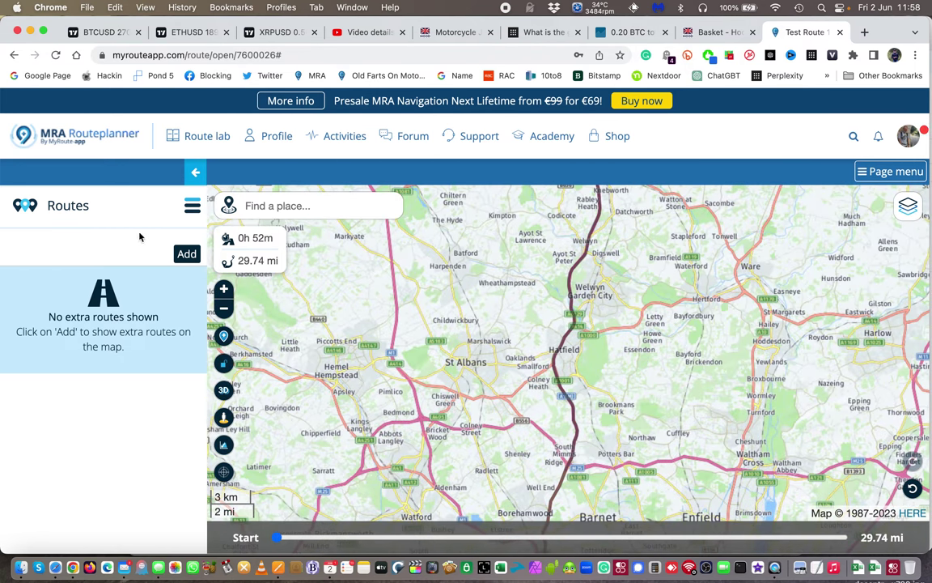
pyautogui.click(192, 205)
pyautogui.click(123, 214)
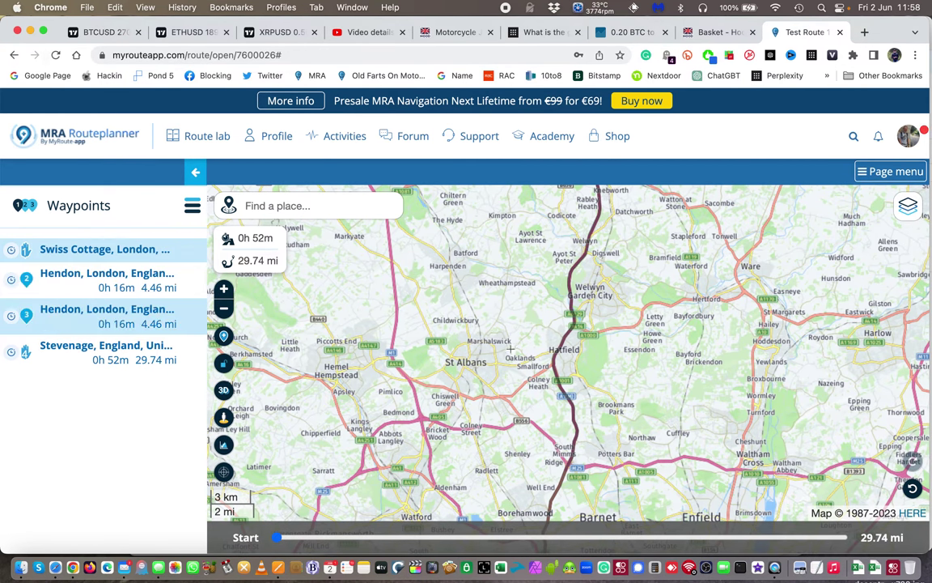
# - Compare the details of the two Hendon waypoints to find the duplicate
pyautogui.scroll(-3, 663, 341)
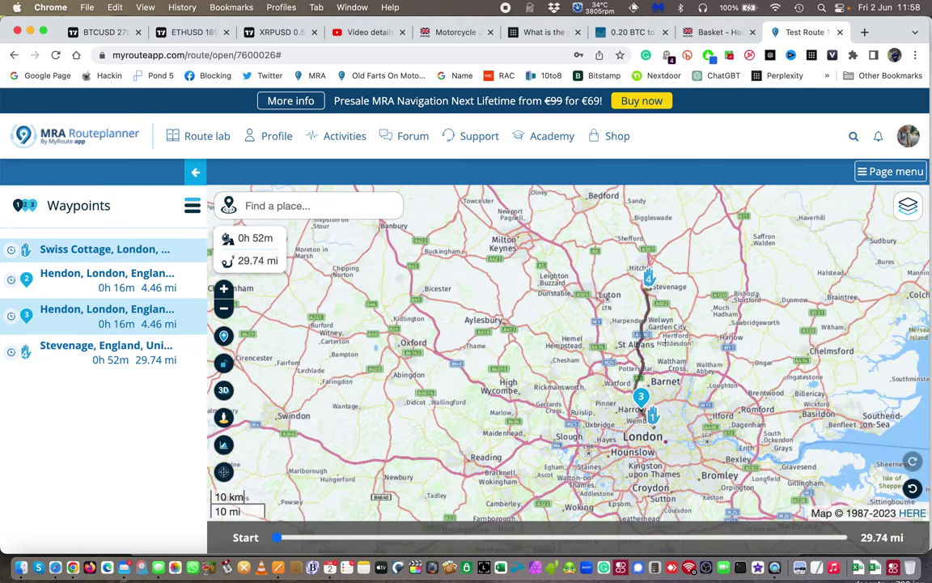
pyautogui.scroll(3, 663, 343)
pyautogui.moveTo(676, 409); pyautogui.dragTo(626, 337)
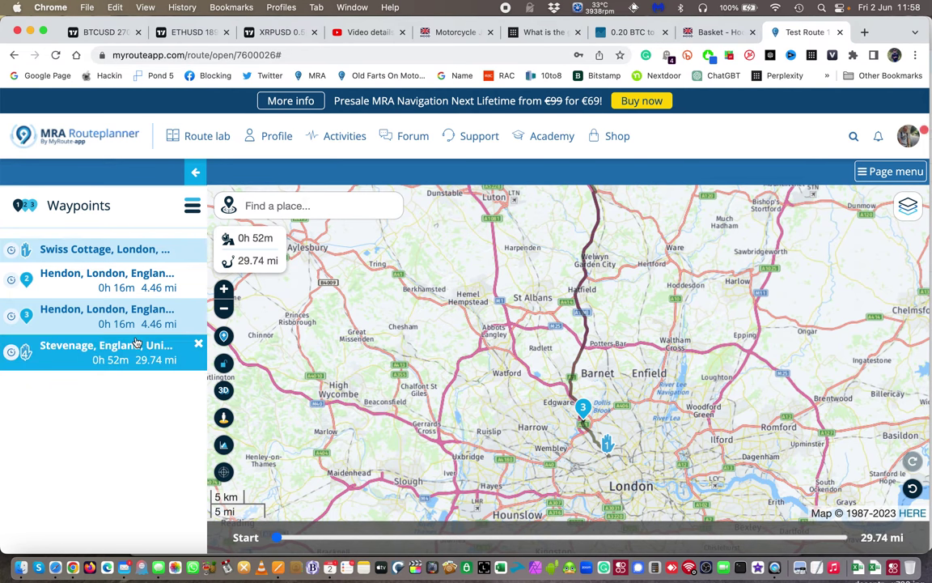
pyautogui.click(152, 291)
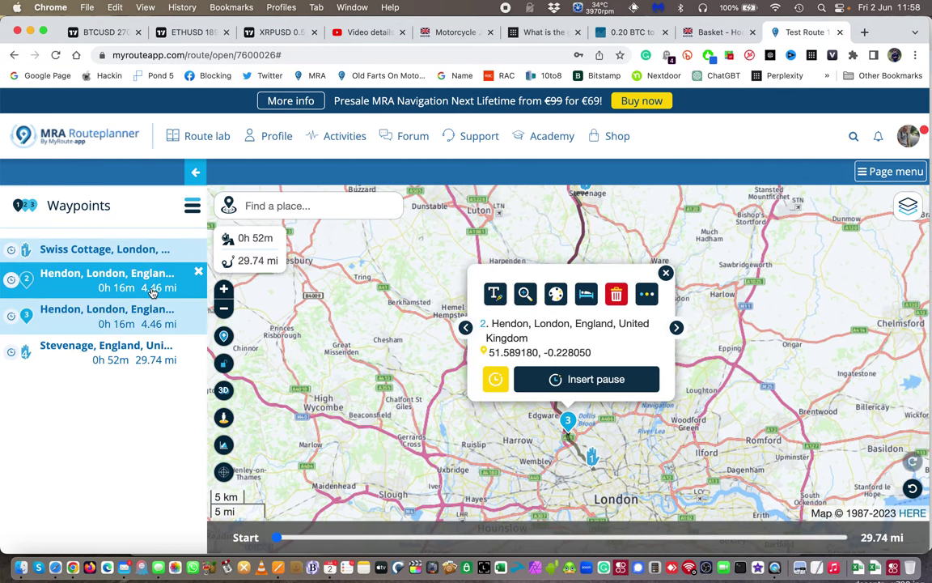
pyautogui.click(152, 322)
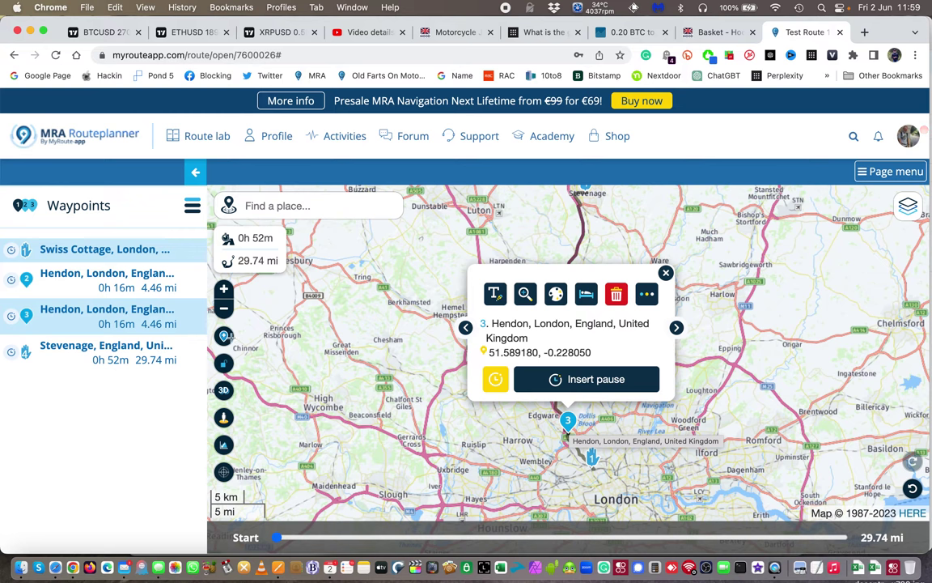
# - Delete the second Hendon waypoint and check the route still runs to Stevenage
pyautogui.click(198, 272)
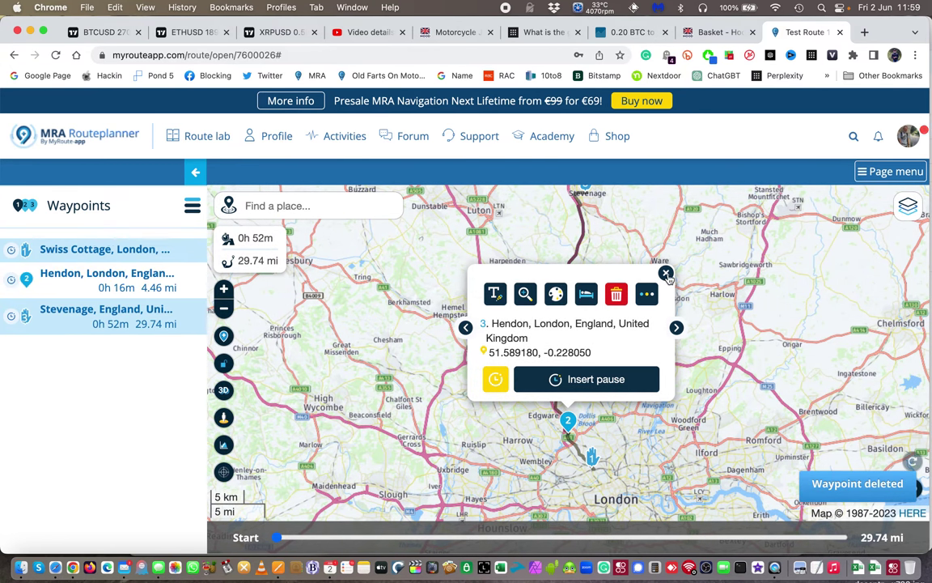
pyautogui.click(665, 274)
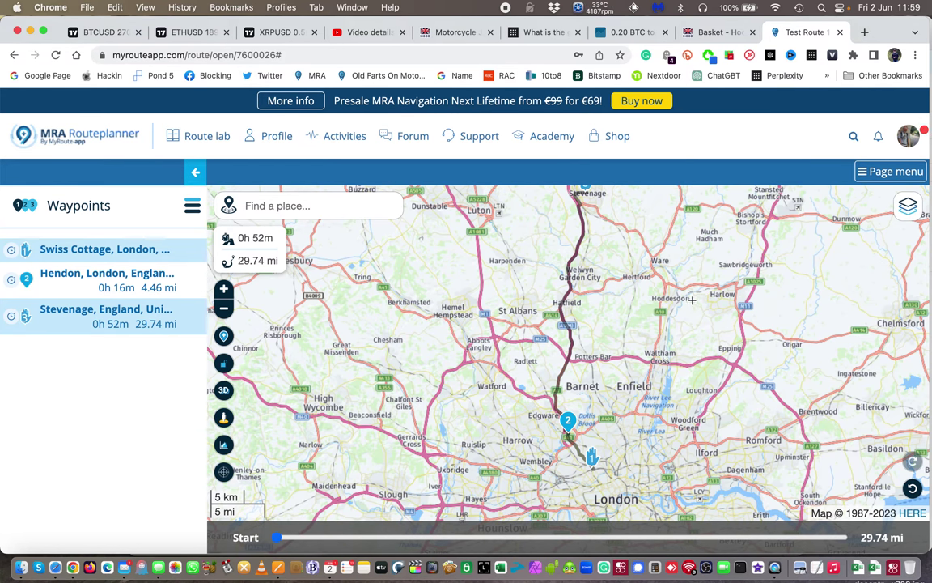
pyautogui.moveTo(687, 291); pyautogui.dragTo(677, 327)
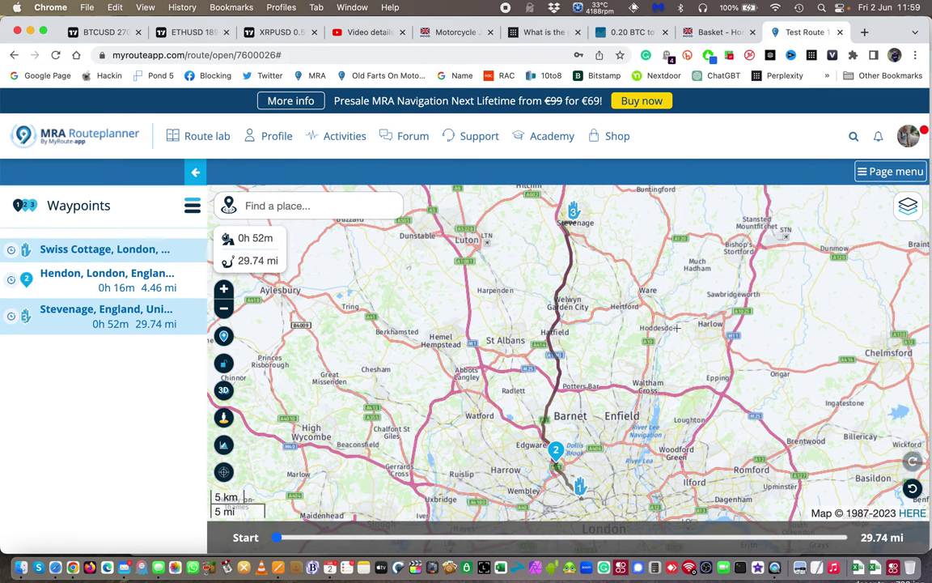